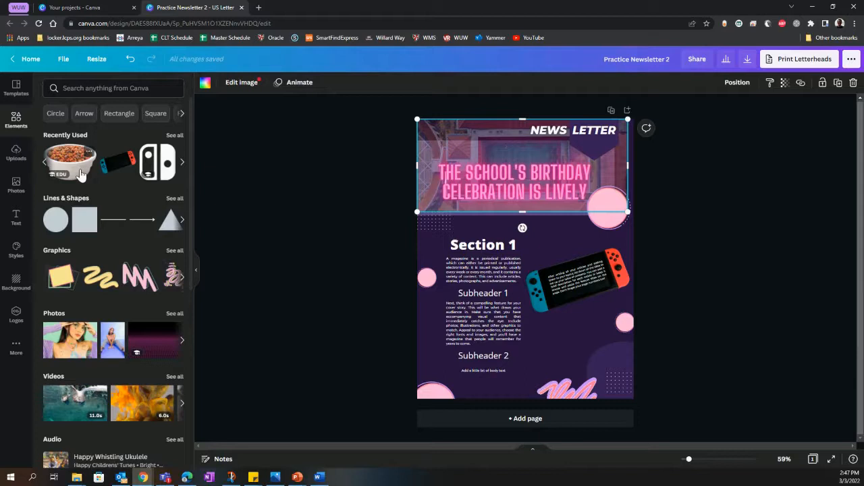
Step: Replace the newsletter header's background image with the pet food bowl photo
drag(80, 175, 519, 143)
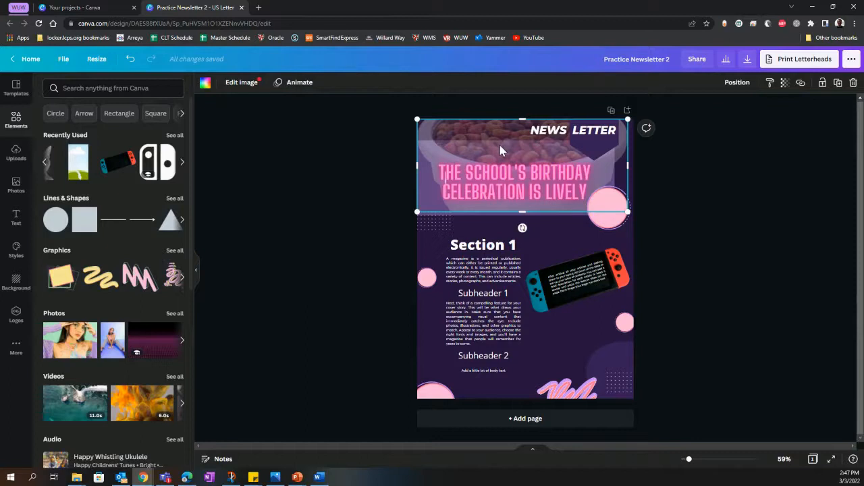
mouse_move(502, 144)
mouse_down()
mouse_move(506, 261)
mouse_move(502, 145)
mouse_up()
click(333, 255)
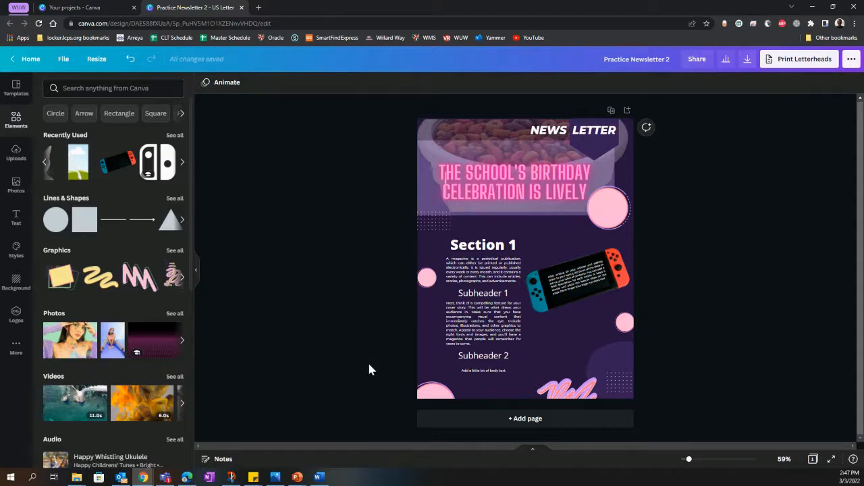
Step: Add a second page and place a circular frame in its upper-left corner, partly overhanging the page edges
click(552, 427)
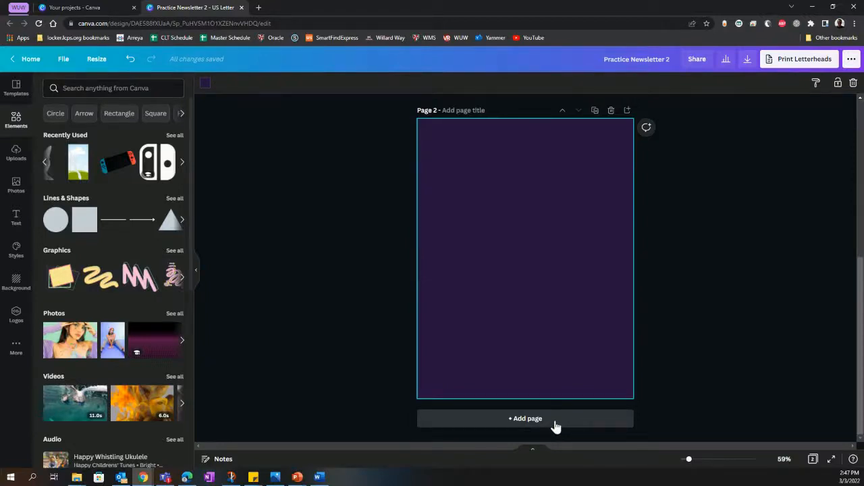
scroll(115, 307, down, 3)
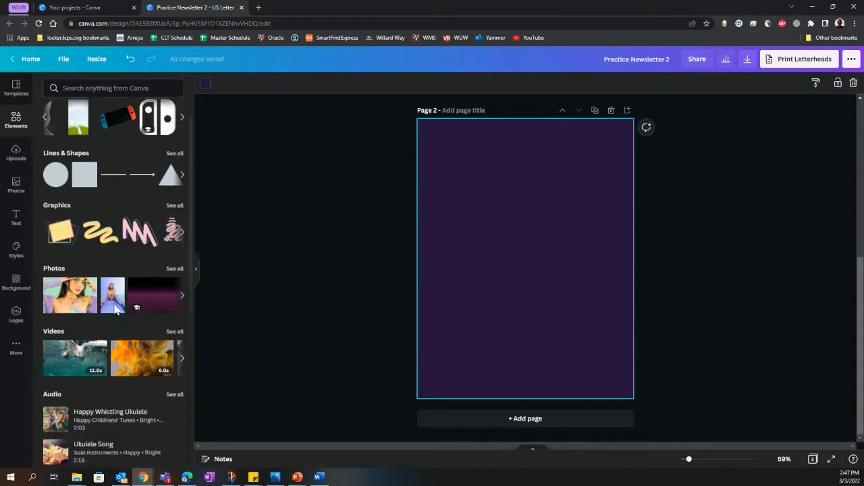
scroll(114, 302, up, 3)
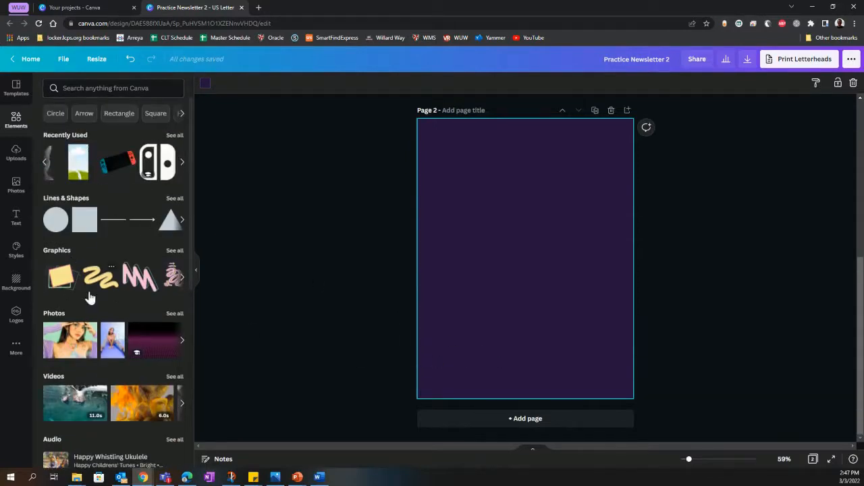
scroll(90, 297, down, 5)
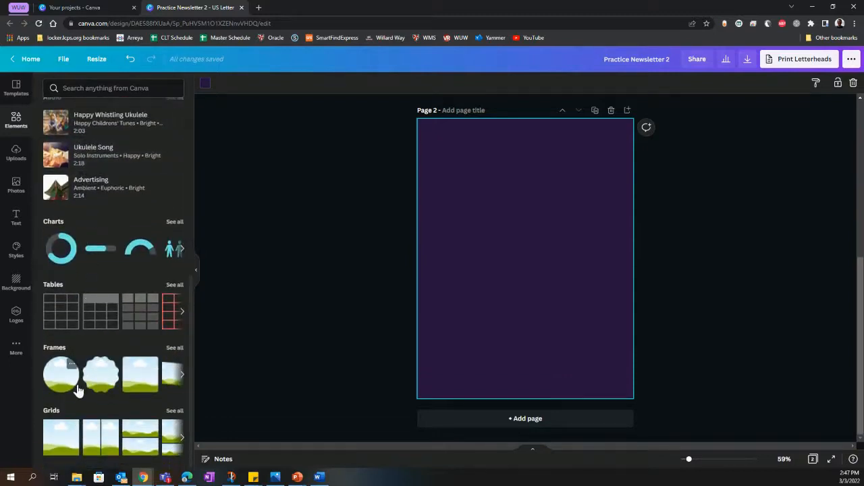
drag(79, 390, 481, 184)
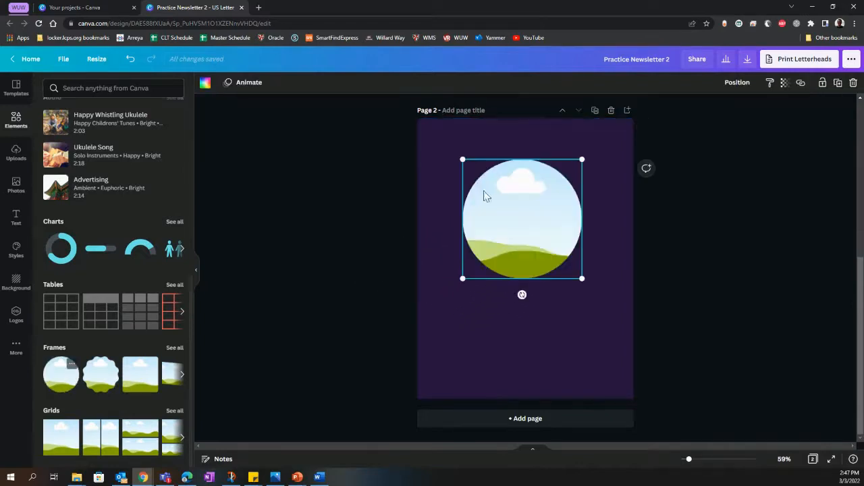
drag(519, 224, 459, 171)
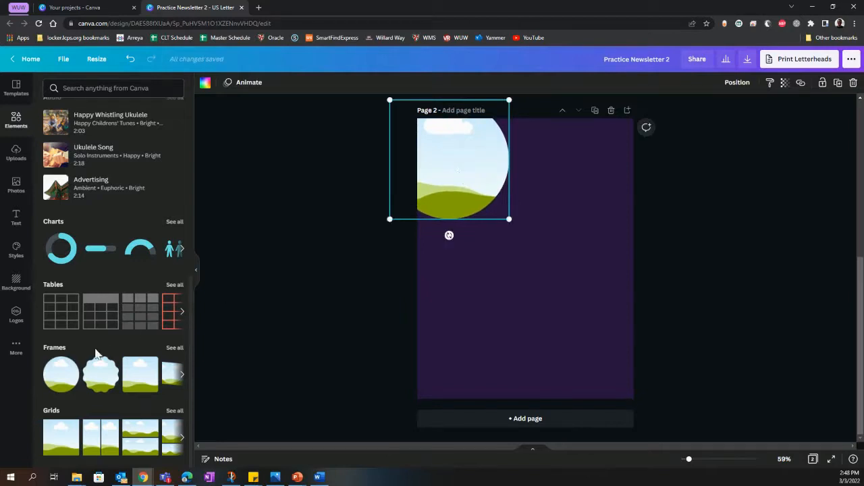
Step: Fill the circular frame on page 2 with the recently used pet food bowl photo
scroll(94, 351, up, 10)
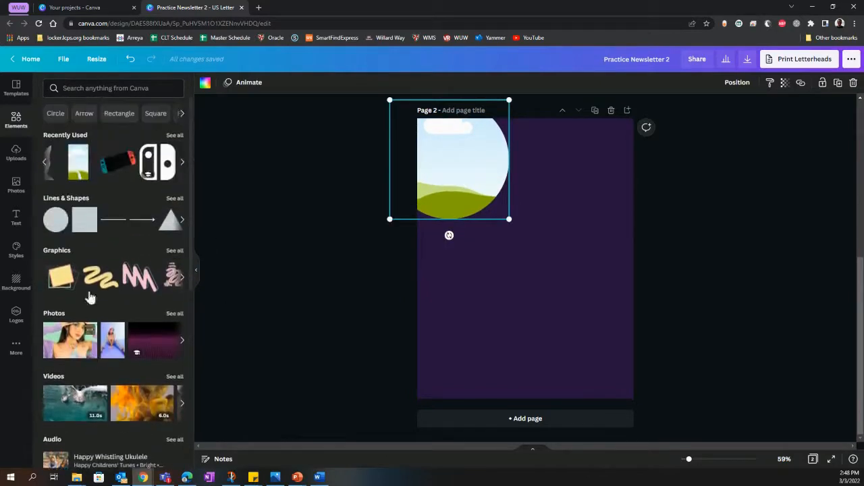
click(45, 165)
drag(121, 178, 443, 146)
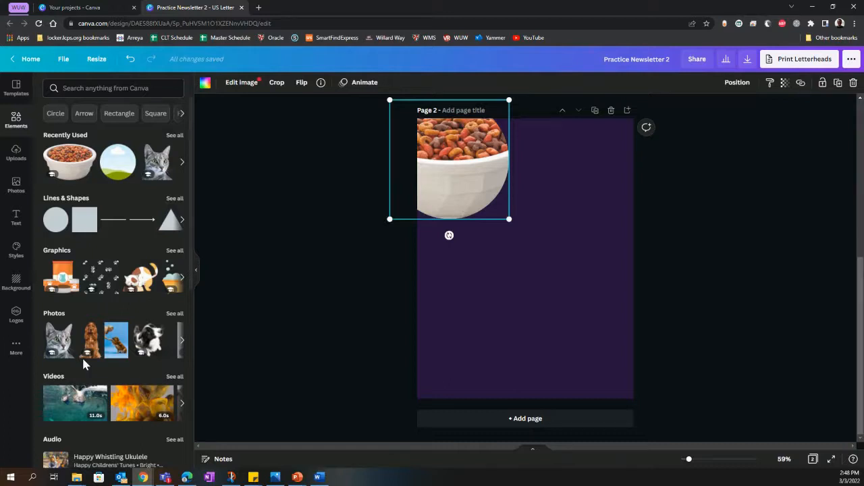
Step: Add the square frame with a torn split to the lower part of page 2 and tilt it slightly clockwise
scroll(83, 361, down, 5)
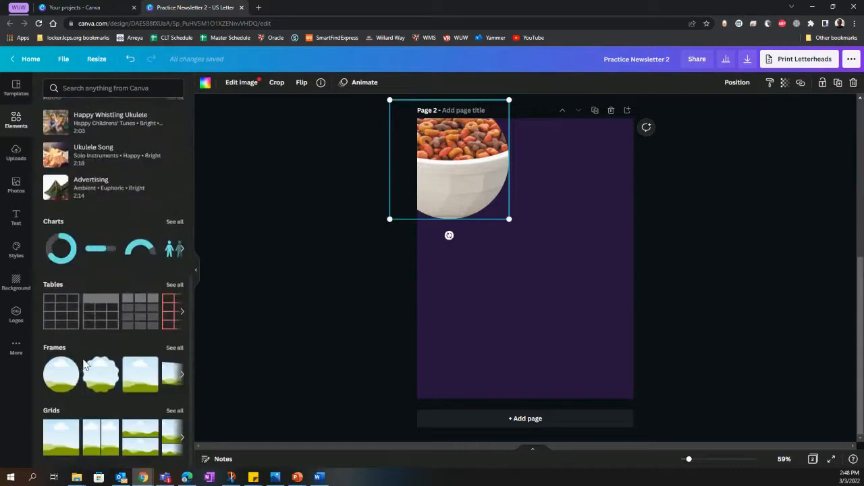
click(182, 377)
click(182, 376)
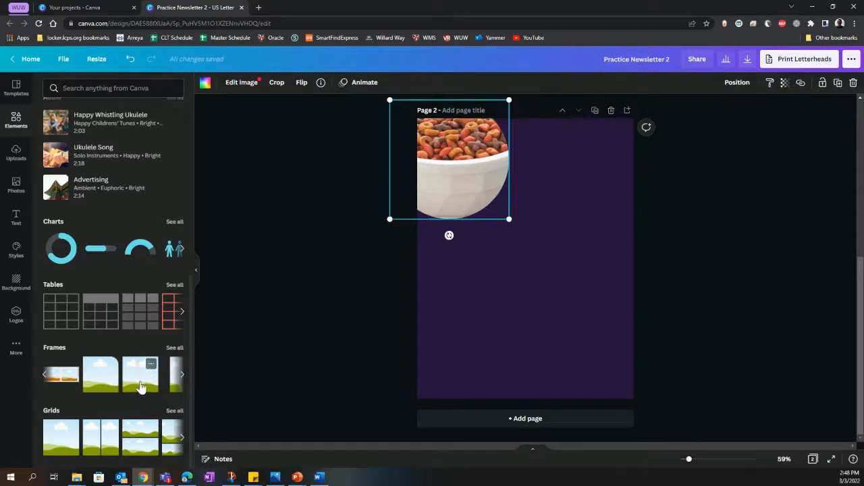
drag(139, 385, 494, 285)
mouse_move(475, 376)
mouse_down()
mouse_move(500, 348)
mouse_move(482, 377)
mouse_up()
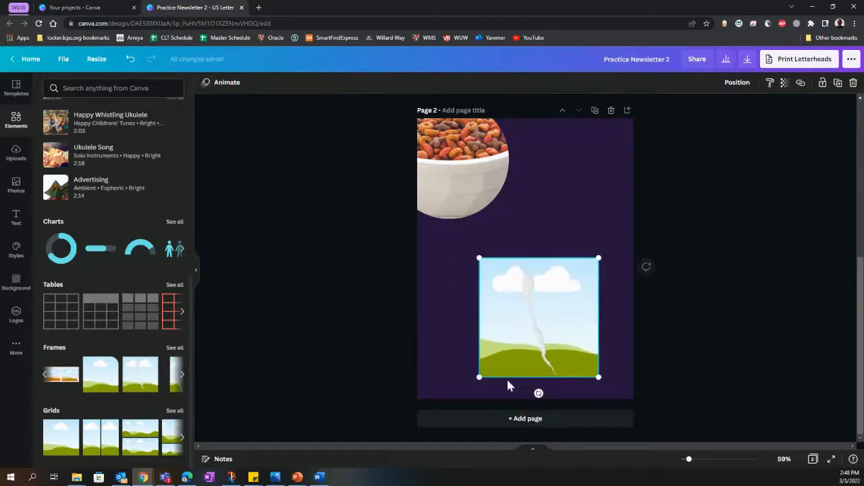
mouse_move(540, 393)
mouse_down()
mouse_move(532, 392)
mouse_move(544, 410)
mouse_move(579, 398)
mouse_move(540, 404)
mouse_move(549, 403)
mouse_move(528, 384)
mouse_up()
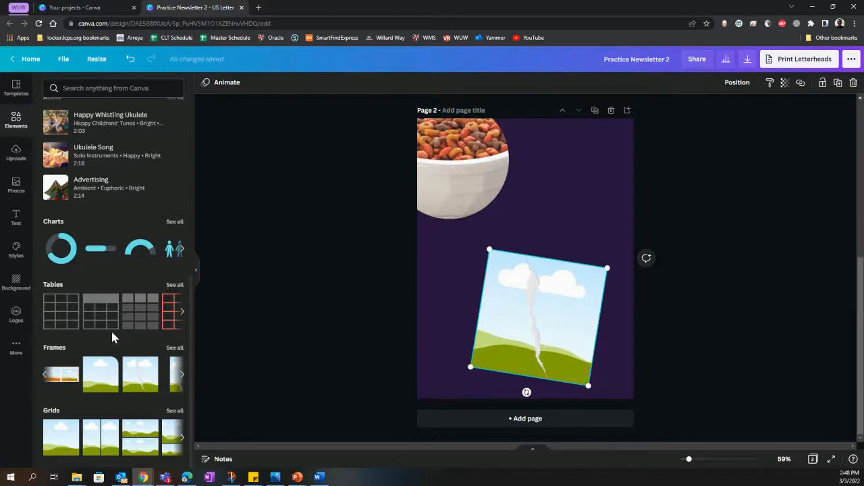
Step: Fill the torn frame's left half with the grey cat photo and its right half with the bulldog image
scroll(111, 329, up, 4)
scroll(112, 336, up, 3)
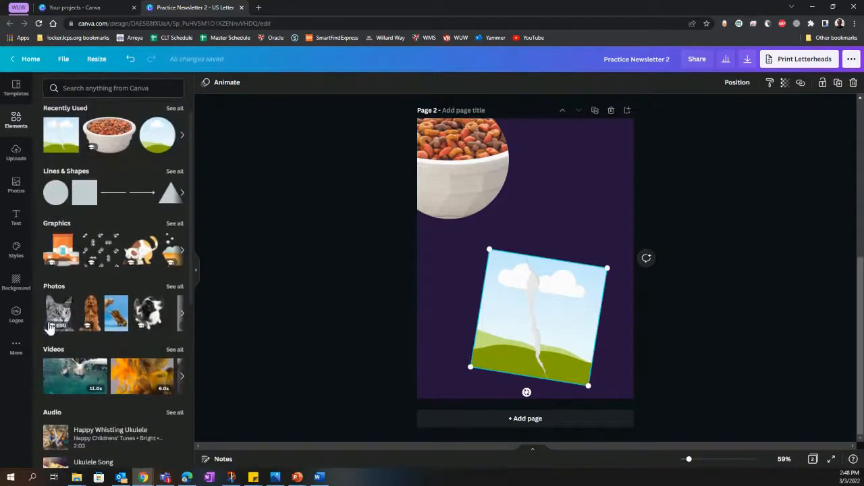
drag(58, 323, 486, 296)
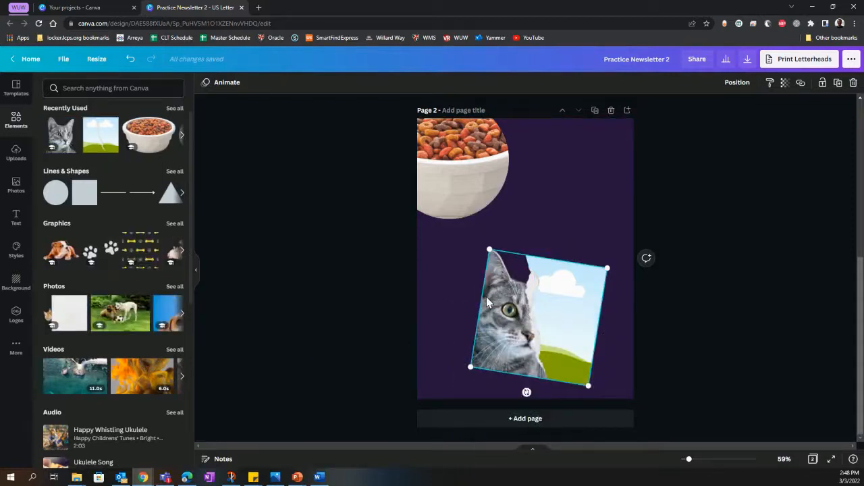
drag(66, 255, 544, 297)
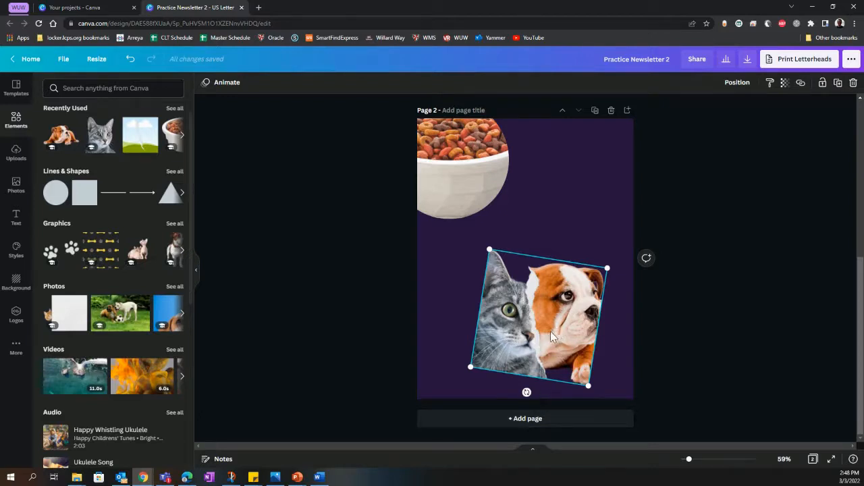
click(676, 350)
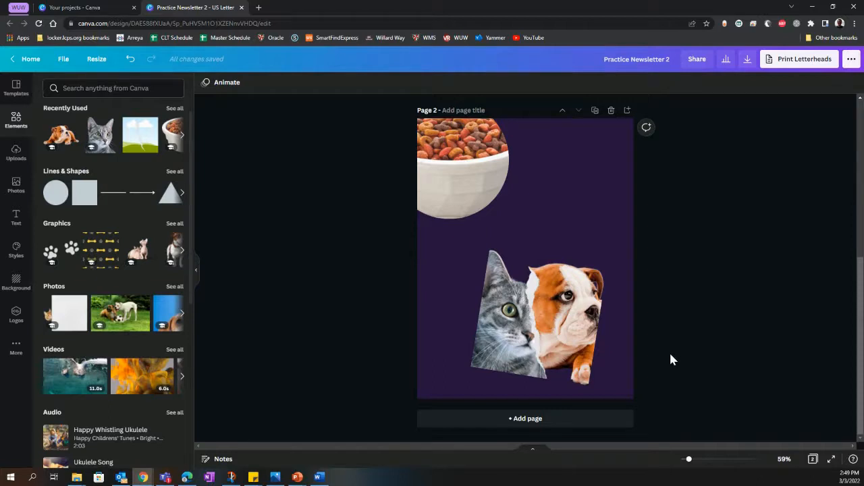
Step: Place the bulldog image beside the food bowl on page 2 and crop its left and right sides
drag(62, 135, 515, 172)
drag(559, 211, 558, 184)
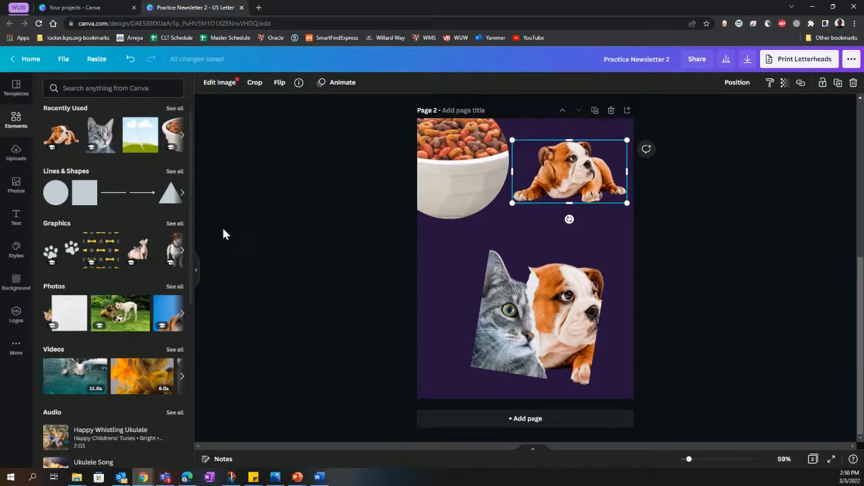
click(253, 88)
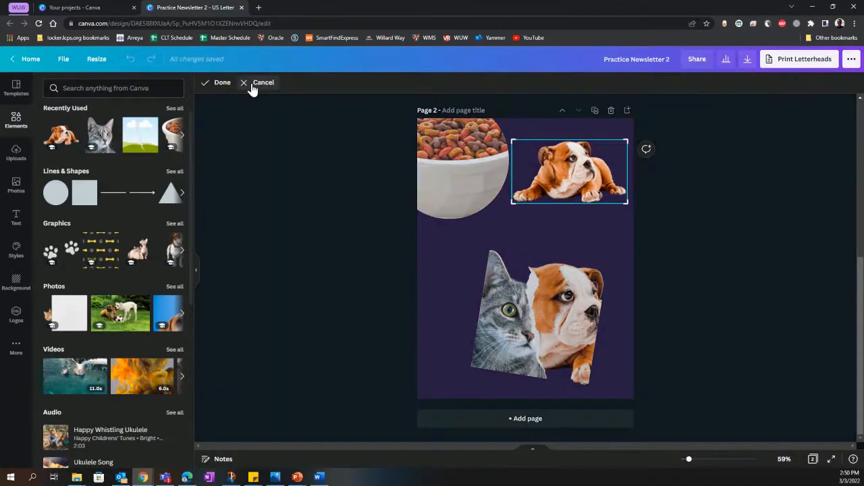
drag(514, 140, 538, 140)
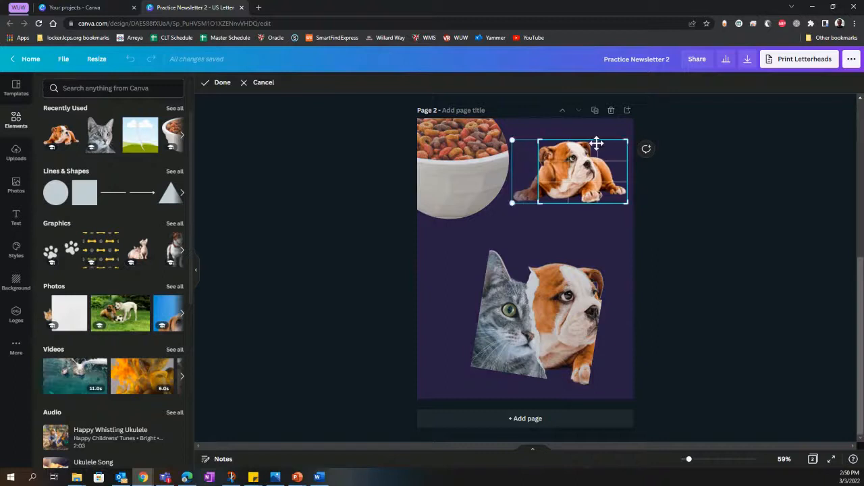
drag(628, 141, 608, 139)
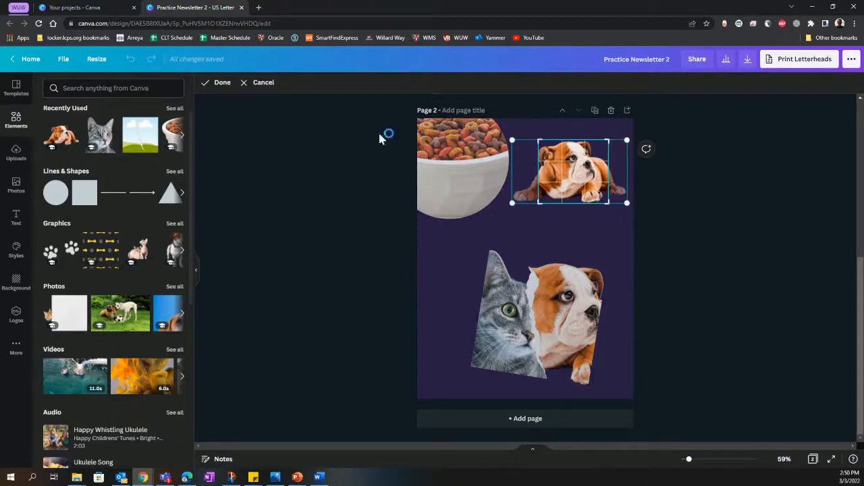
click(222, 84)
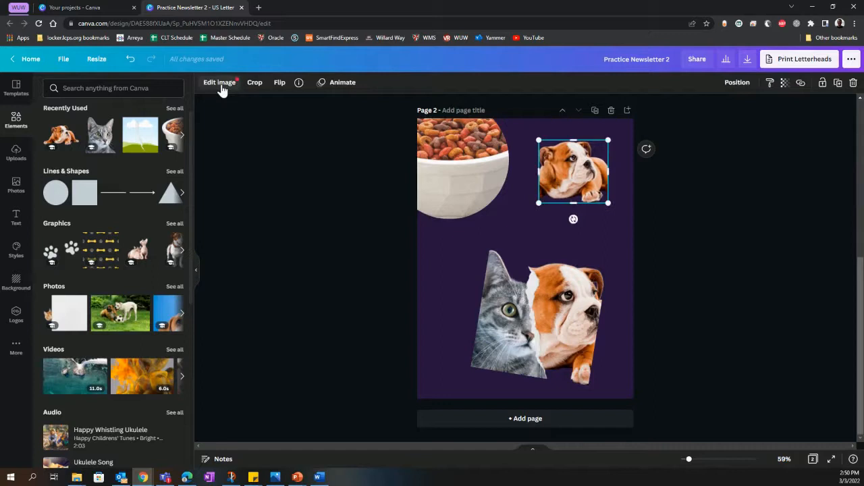
Step: Flip the cropped bulldog image horizontally and vertically
click(280, 84)
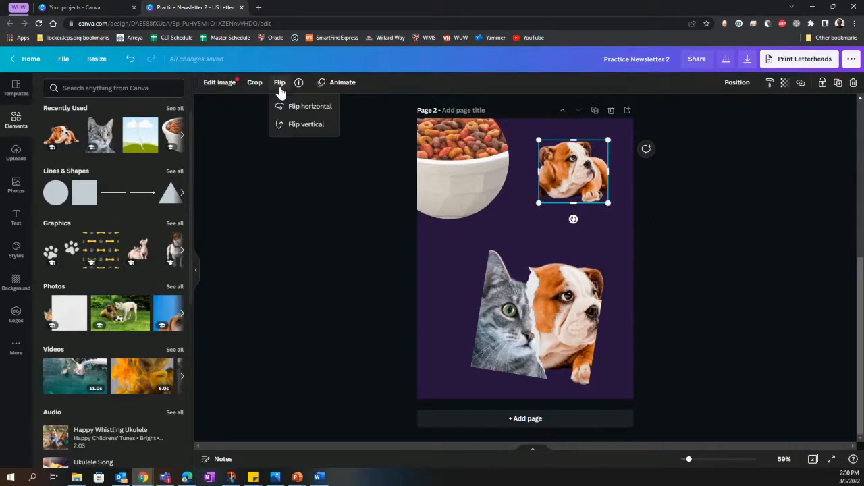
click(297, 106)
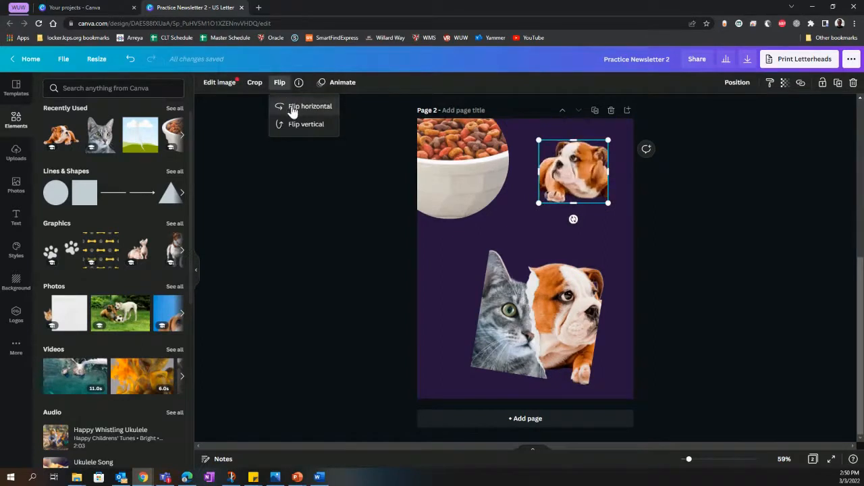
click(294, 128)
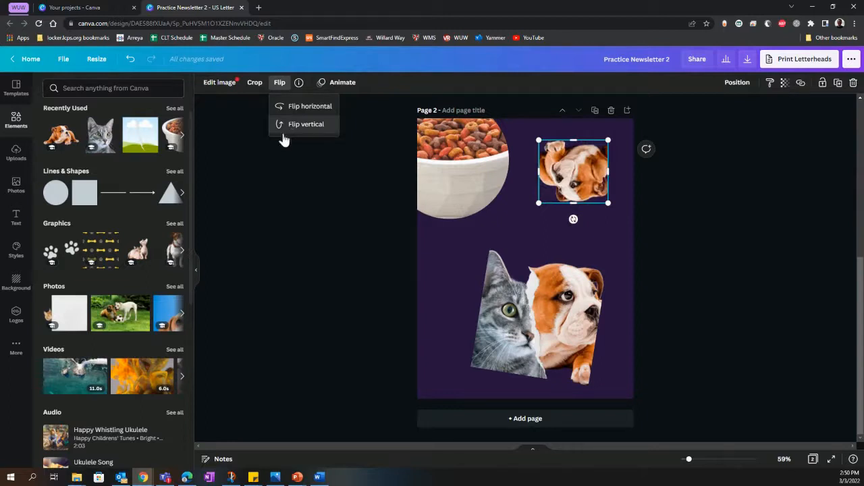
click(216, 143)
Step: Adjust the cropped bulldog image to brightness 59, contrast -100 and saturation 100
click(217, 85)
click(316, 173)
drag(113, 202, 154, 202)
drag(113, 226, 37, 243)
drag(113, 251, 193, 259)
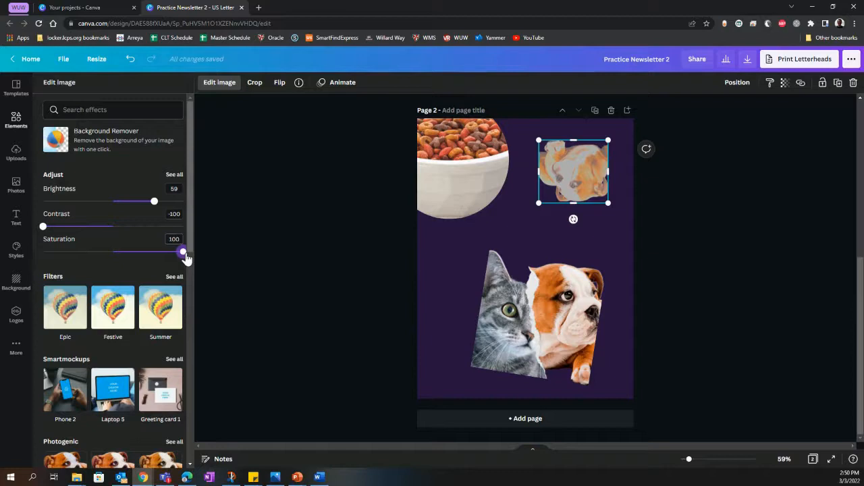
Step: Try the Epic, Festive and Summer filters on the cropped bulldog image, raising the Summer filter's intensity to its maximum
click(71, 323)
click(113, 310)
click(161, 307)
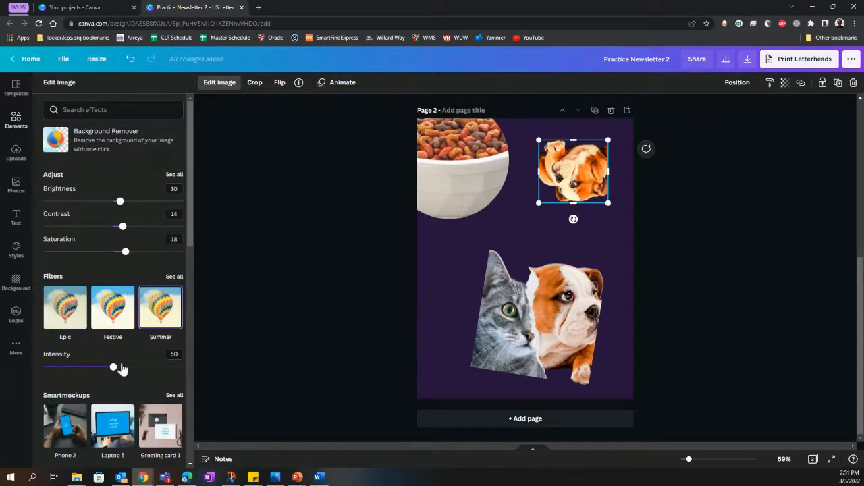
drag(114, 367, 186, 368)
Step: Try the Split and Radiate effects on the cropped bulldog image, and choose the Trace effect
scroll(91, 331, down, 4)
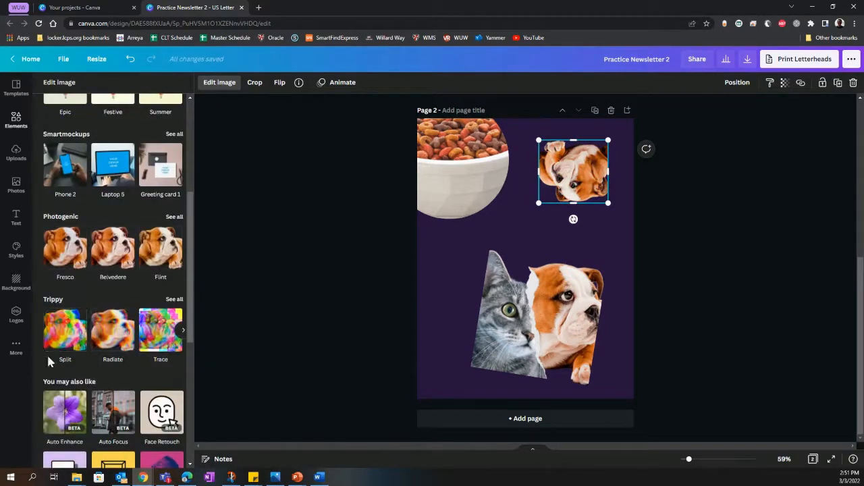
click(75, 332)
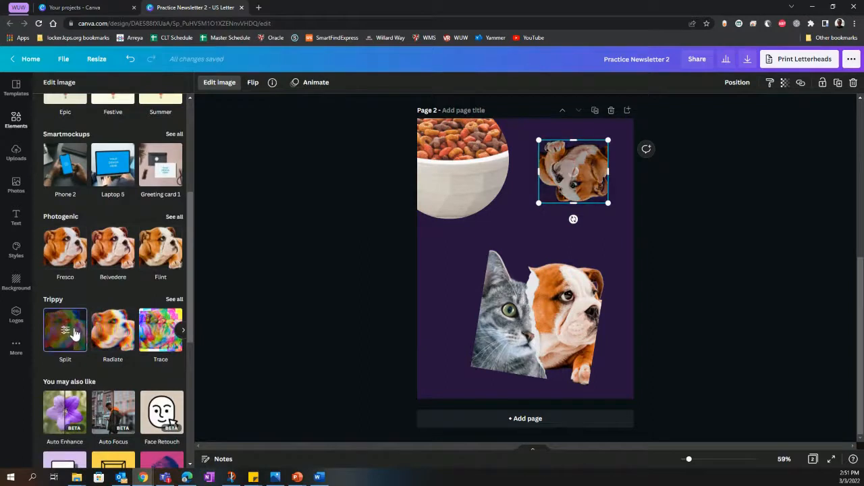
click(115, 332)
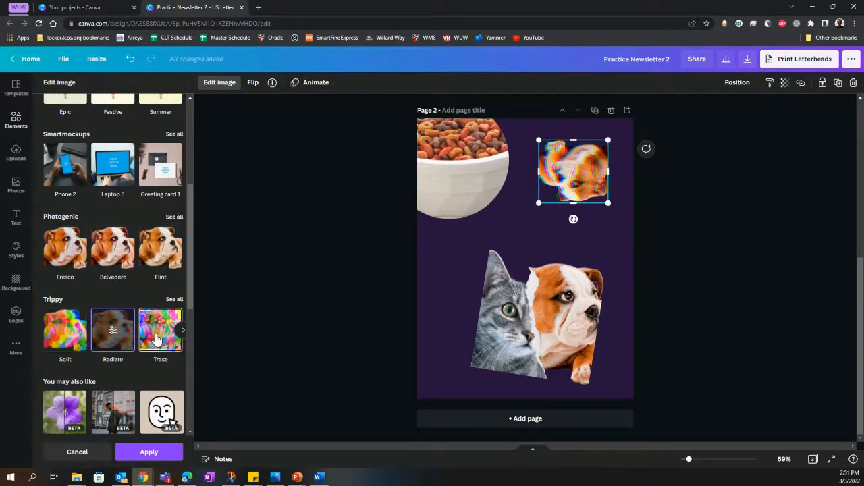
click(157, 337)
Step: Rotate the bulldog image to a tilted, nearly upright angle and move it slightly lower on page 2
drag(573, 219, 599, 128)
drag(574, 178, 574, 208)
drag(689, 460, 684, 462)
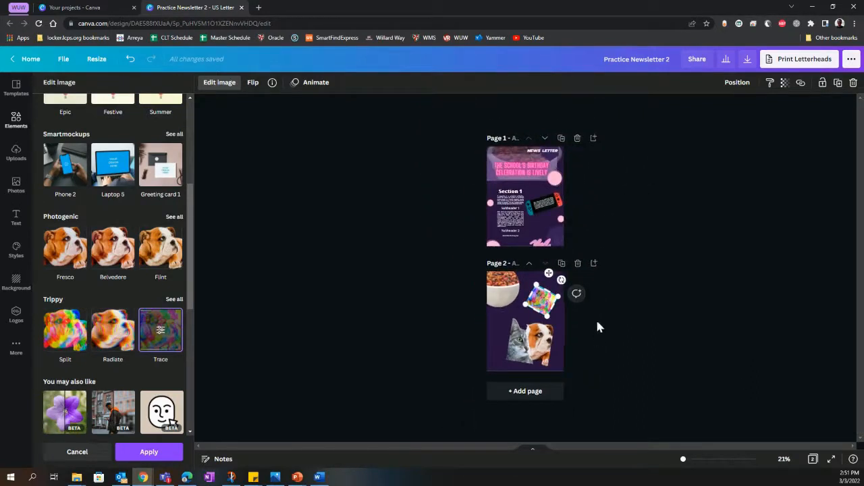